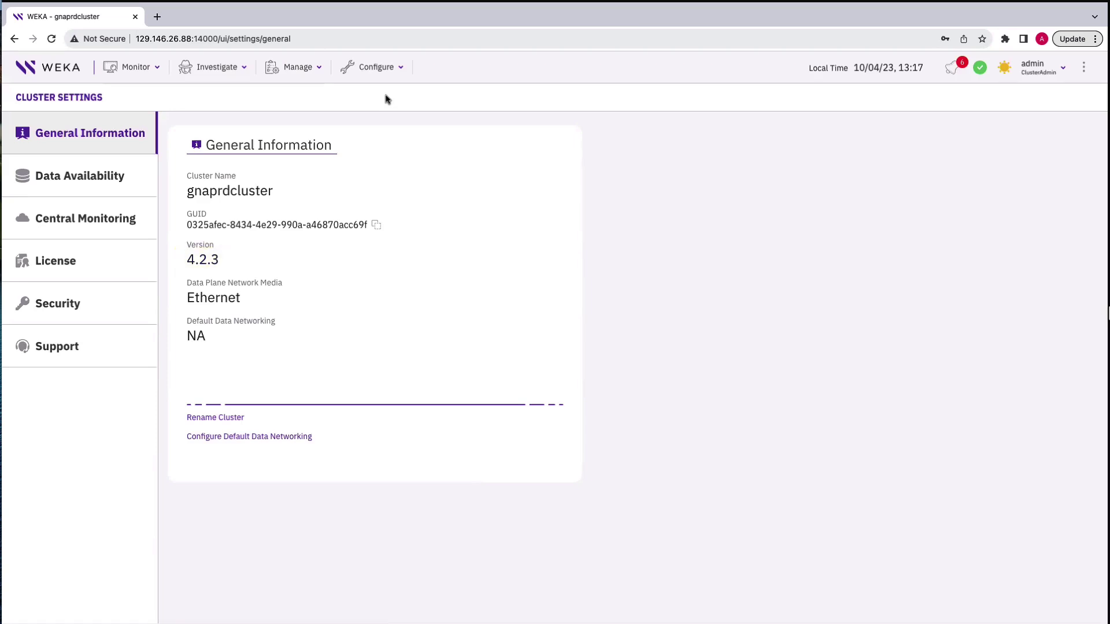
Go to Manage > Filesystems to list the cluster's 13 filesystems, including demo_drx_off.
left_click(319, 68)
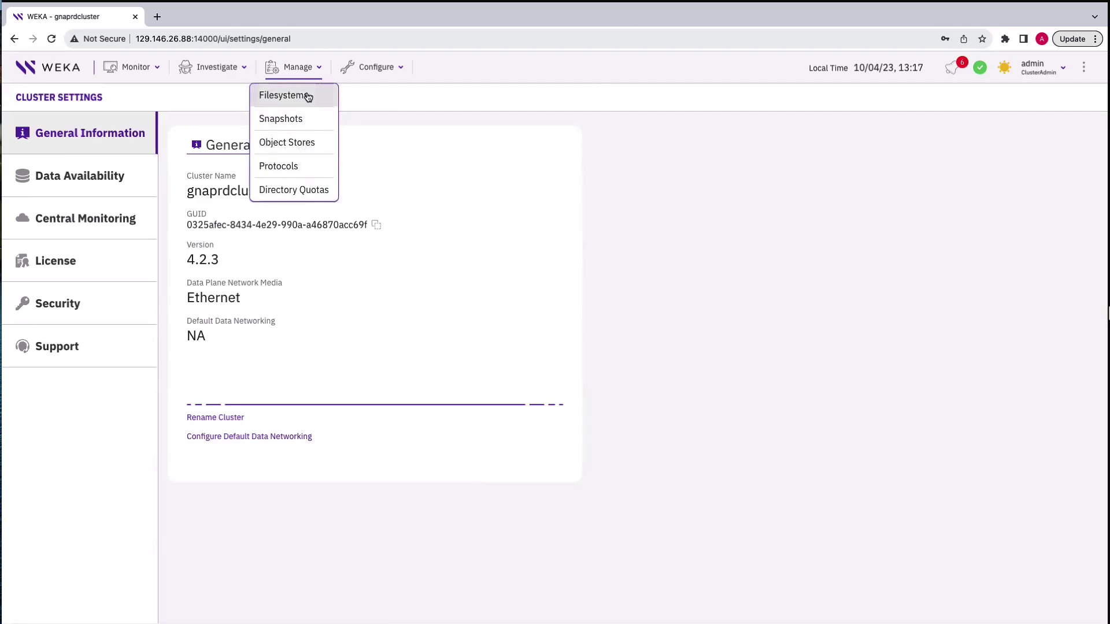
left_click(308, 96)
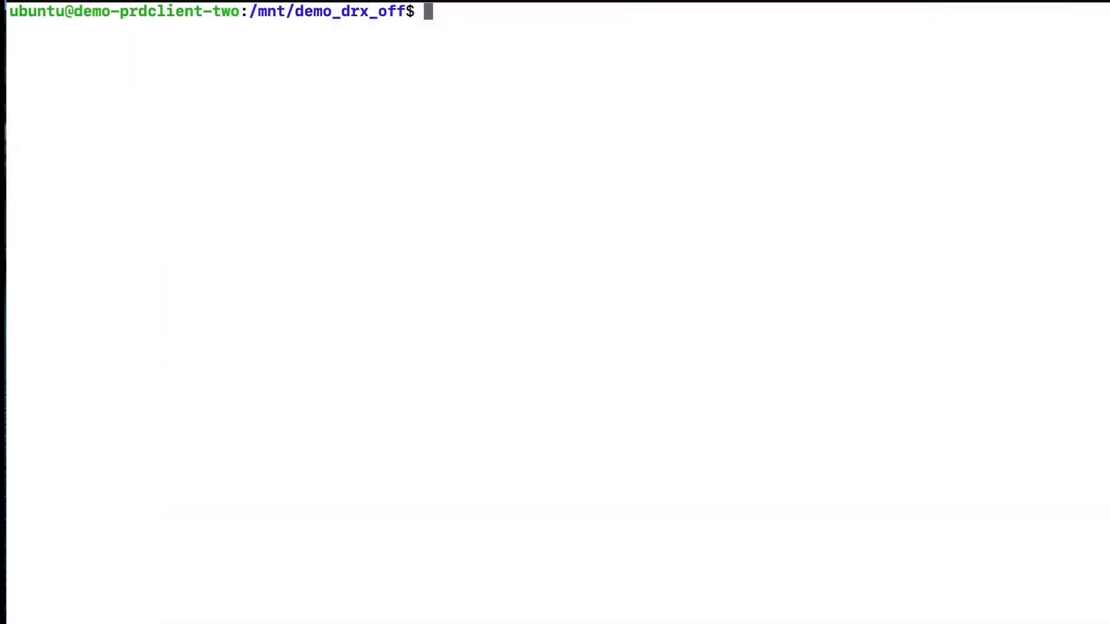
Run weka fs and confirm demo_drx_off is mounted at /mnt/demo_drx_off.
type("weka fs")
key("Return")
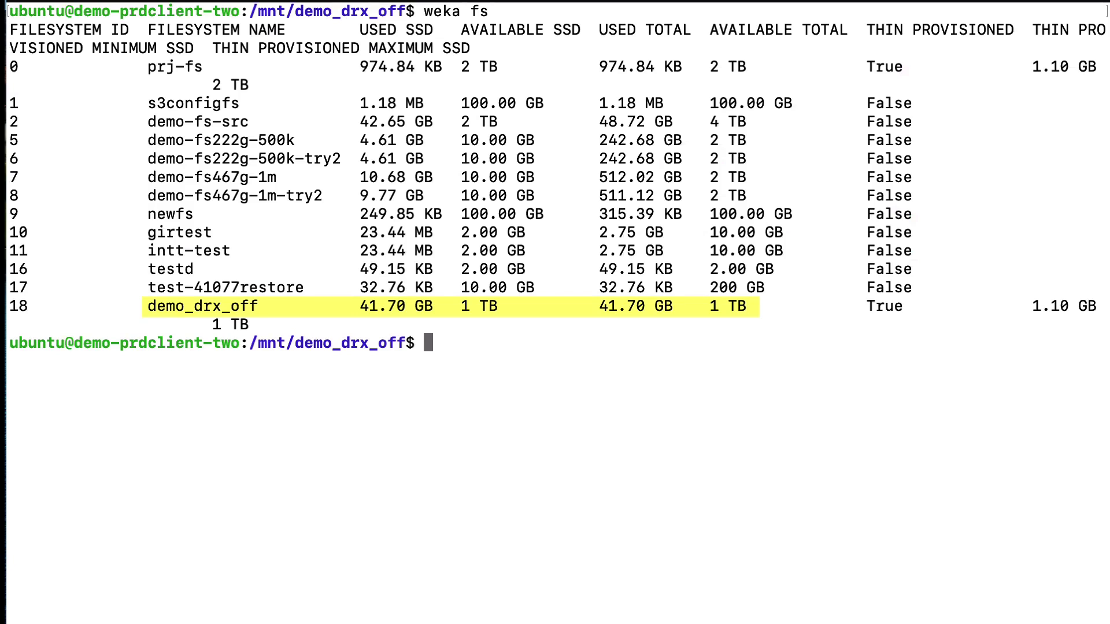
key("Up")
key("Up")
key("Up")
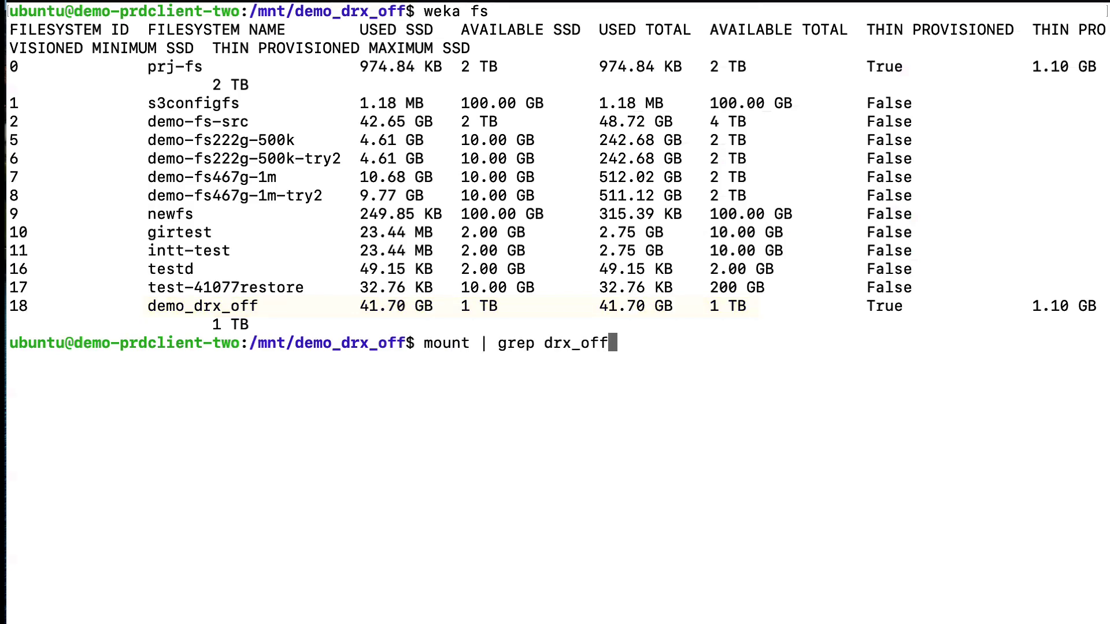
key("Return")
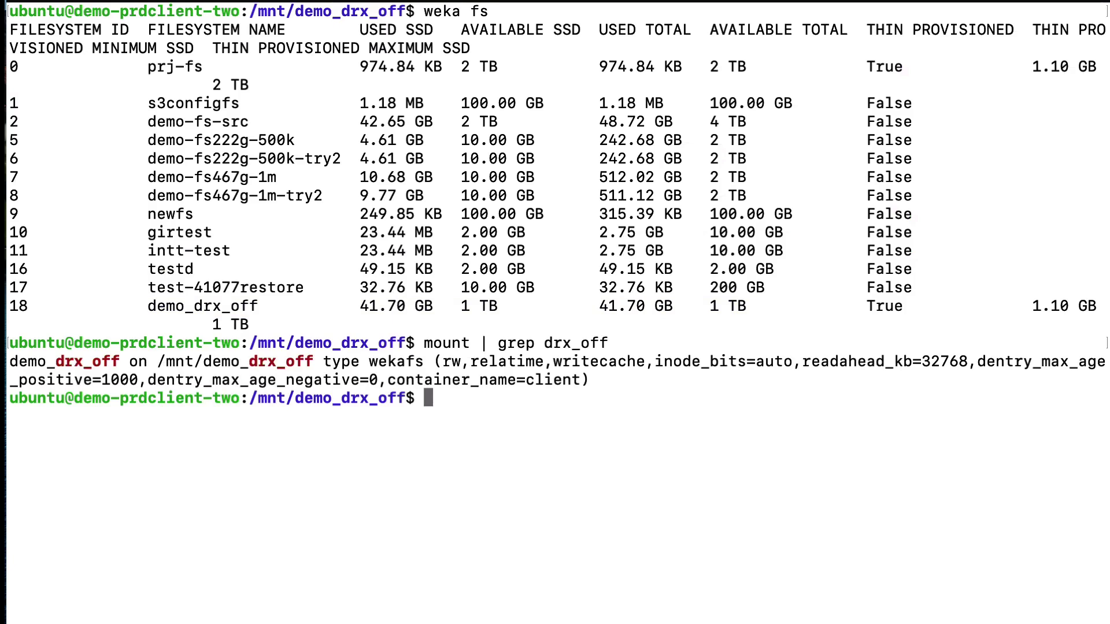
Show the current directory, its file listing and disk usage with pwd, ls -l and df -h.
type("pwd")
key("Return")
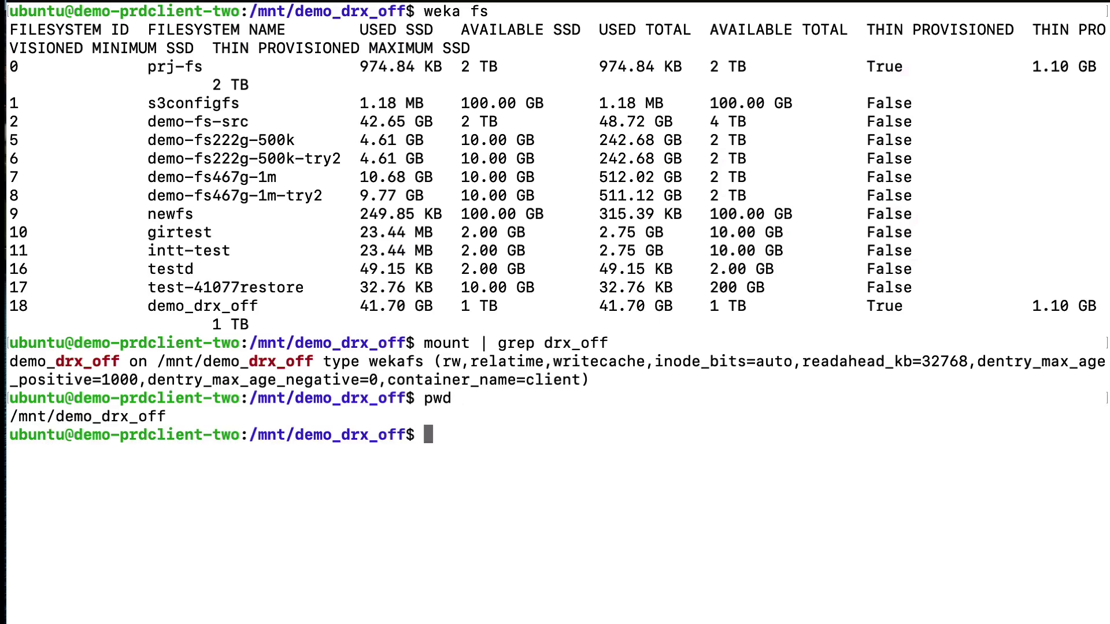
type("ls -l")
key("Return")
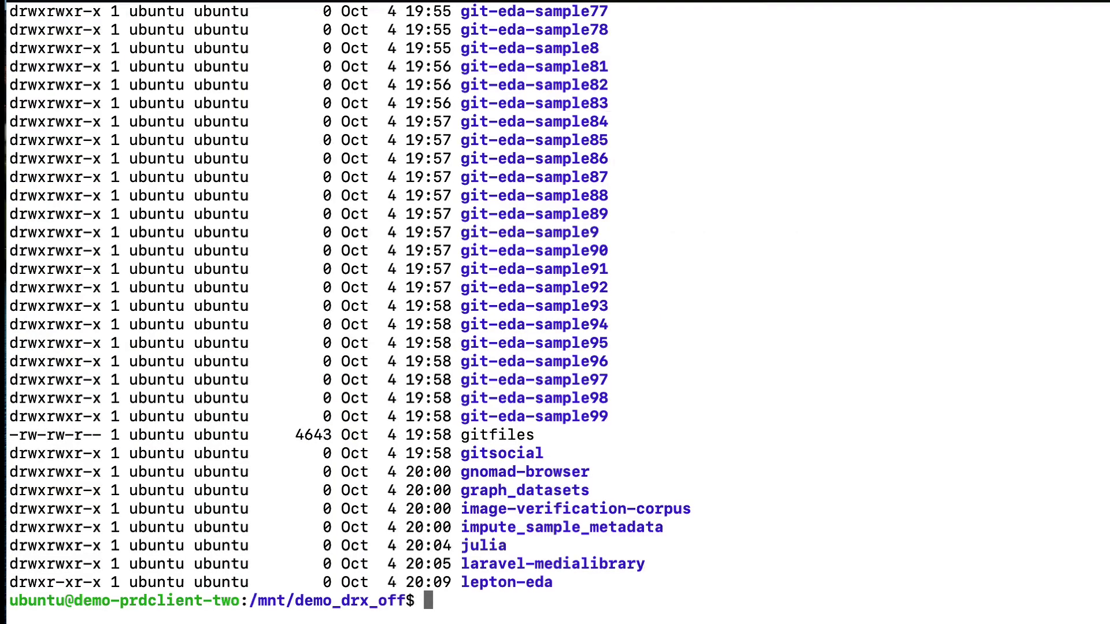
type("df -h")
key("Return")
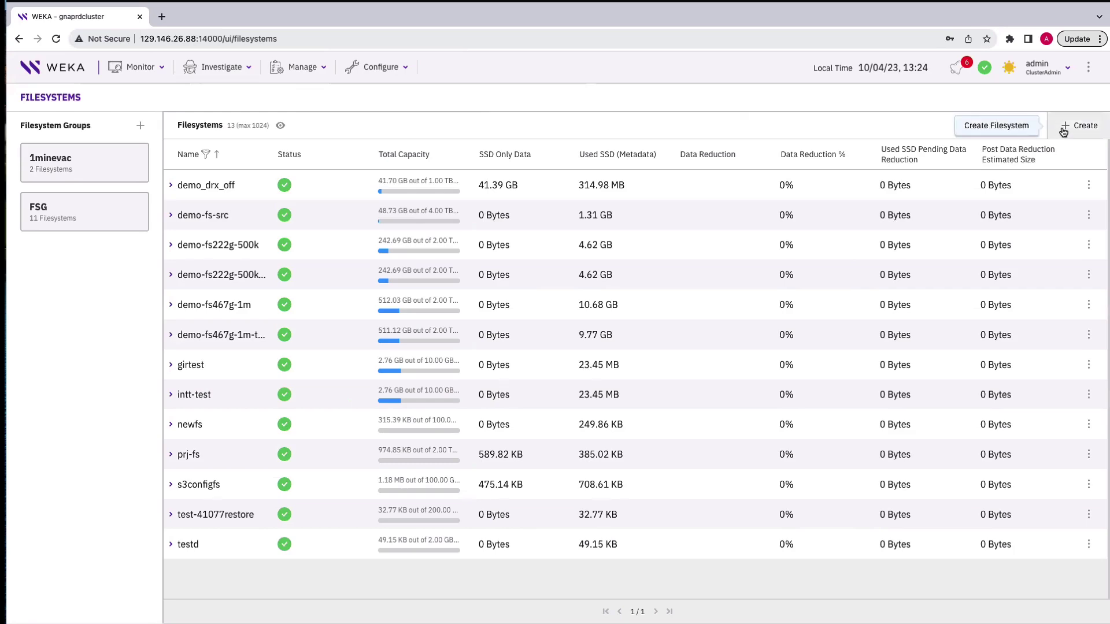
Create filesystem demo_drx_on in group FSG with Data Reduction on and 1 TB max SSD.
left_click(1063, 129)
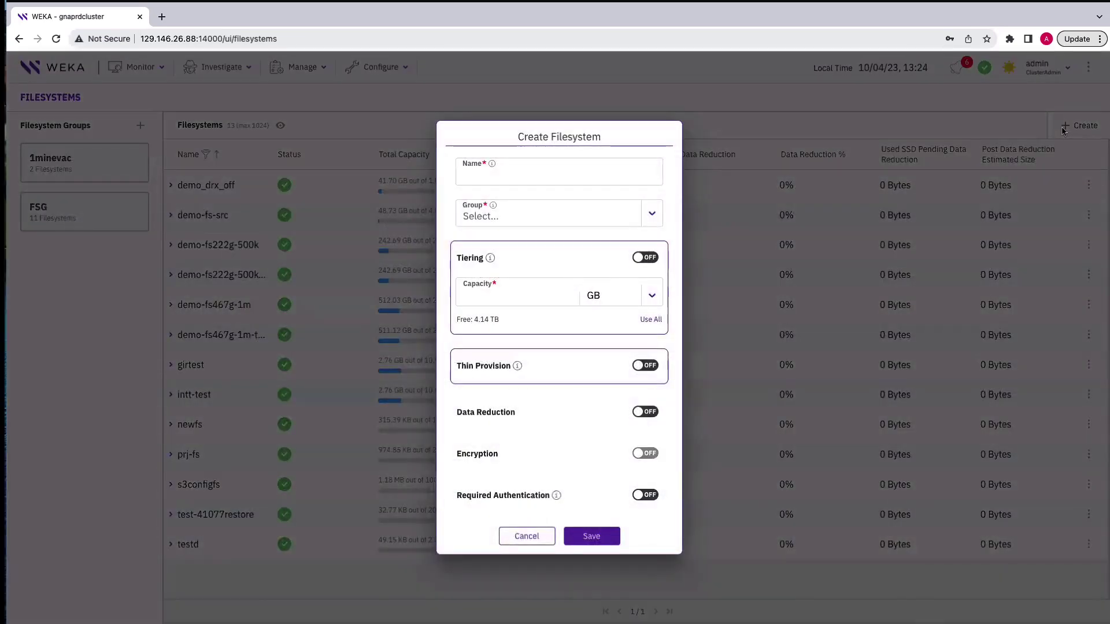
left_click(645, 172)
type("demo")
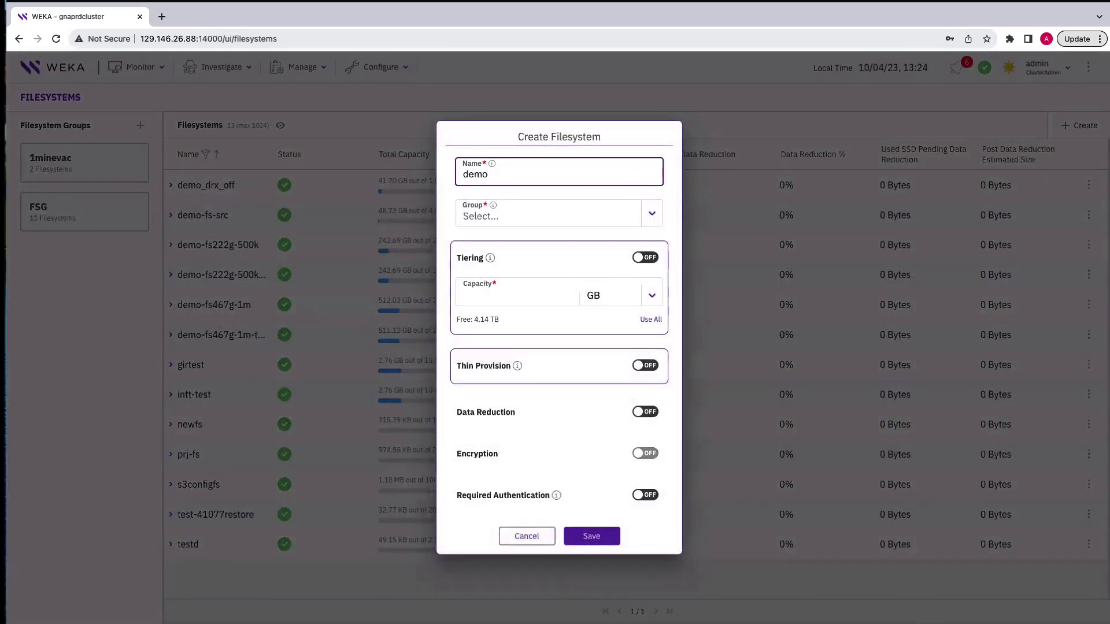
type("_drx_on")
left_click(658, 217)
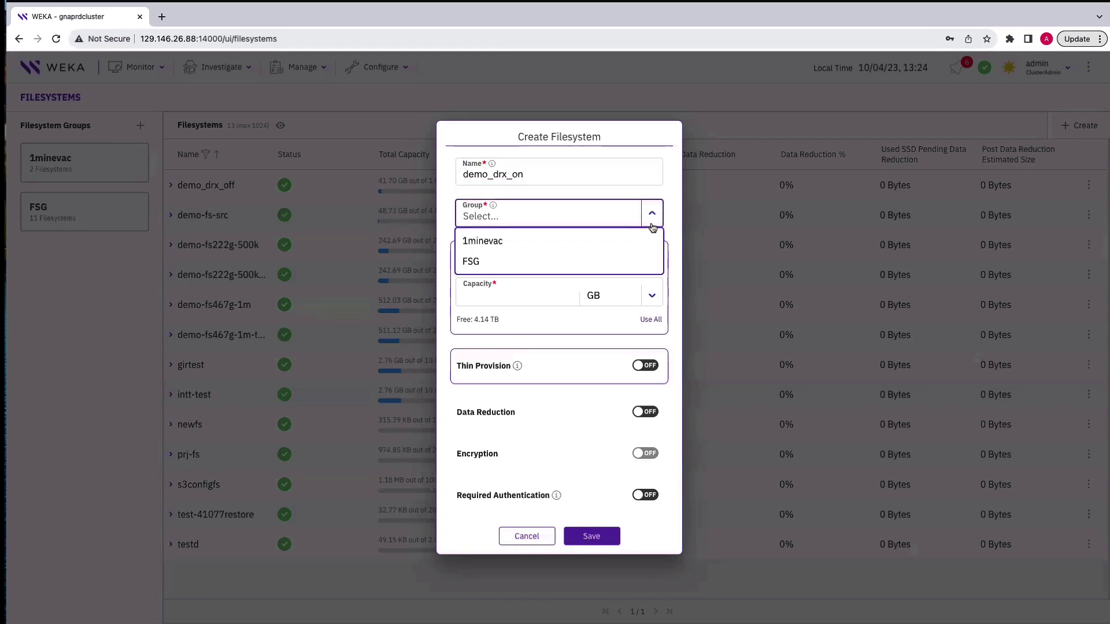
left_click(635, 258)
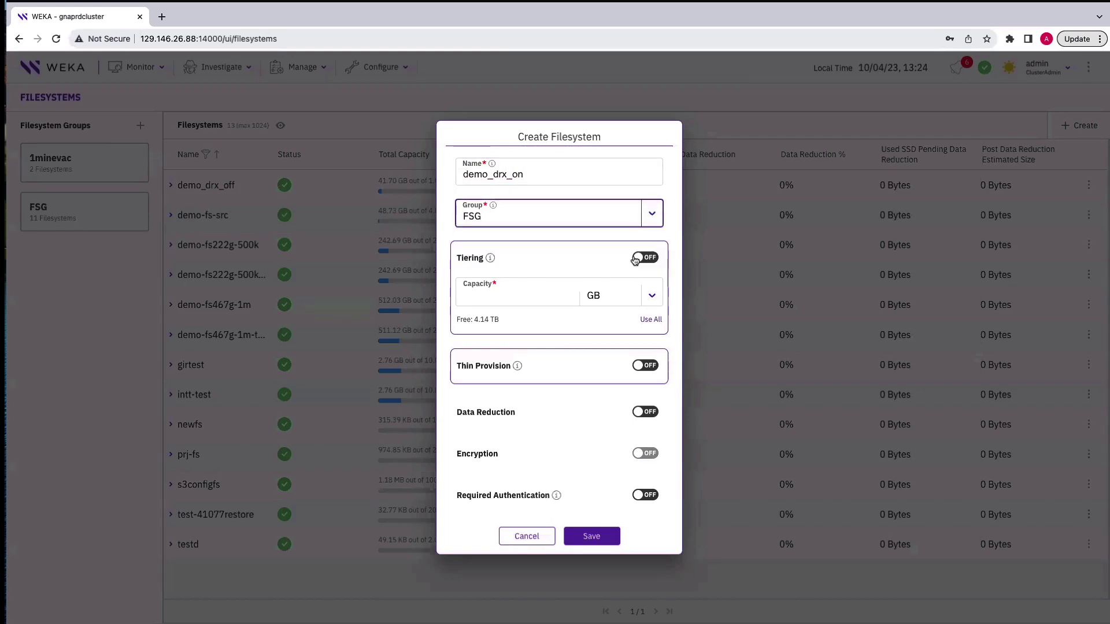
left_click(650, 412)
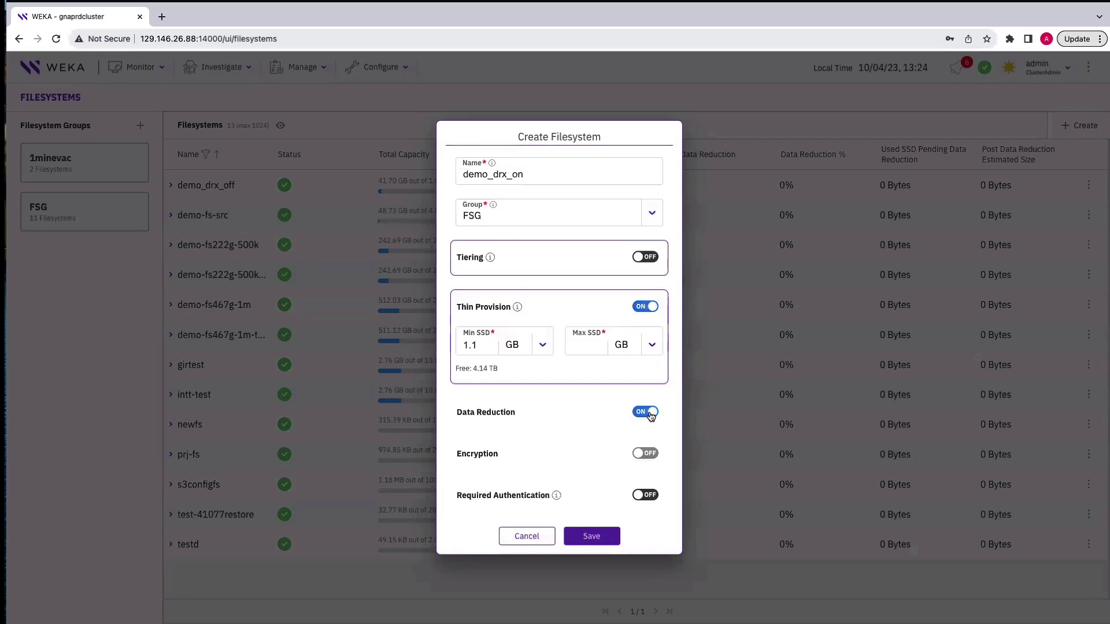
left_click(603, 347)
type("1")
left_click(653, 347)
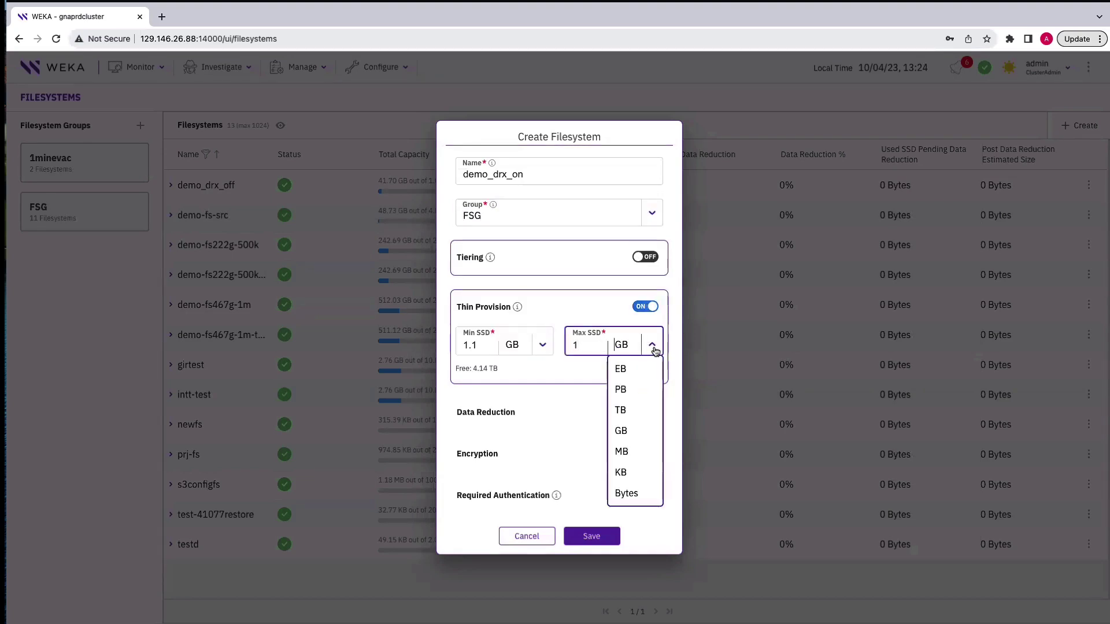
left_click(620, 411)
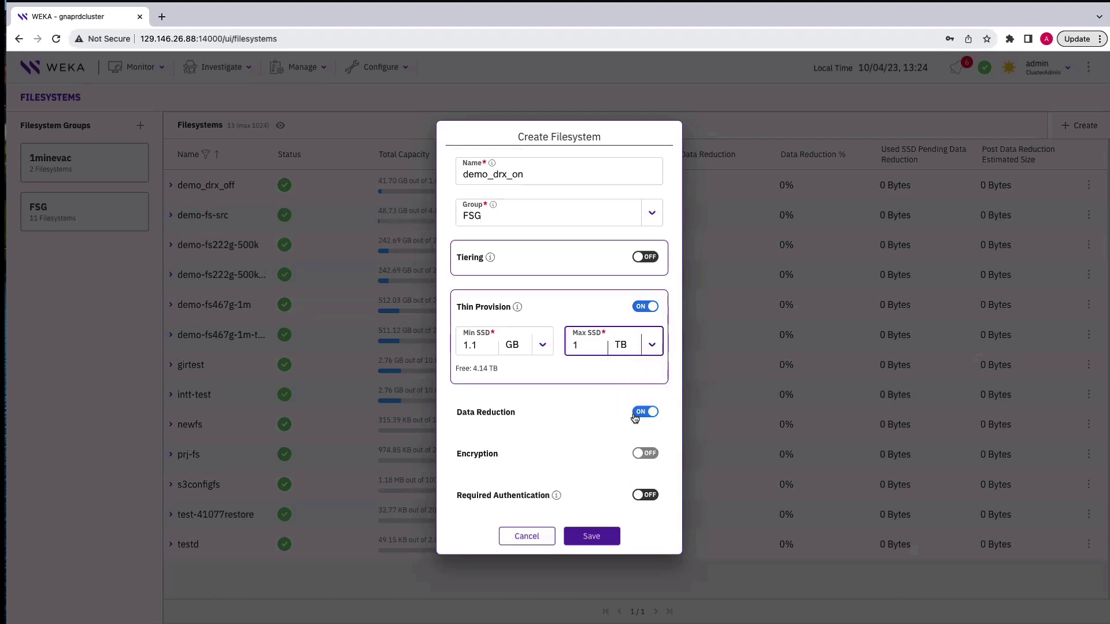
left_click(591, 537)
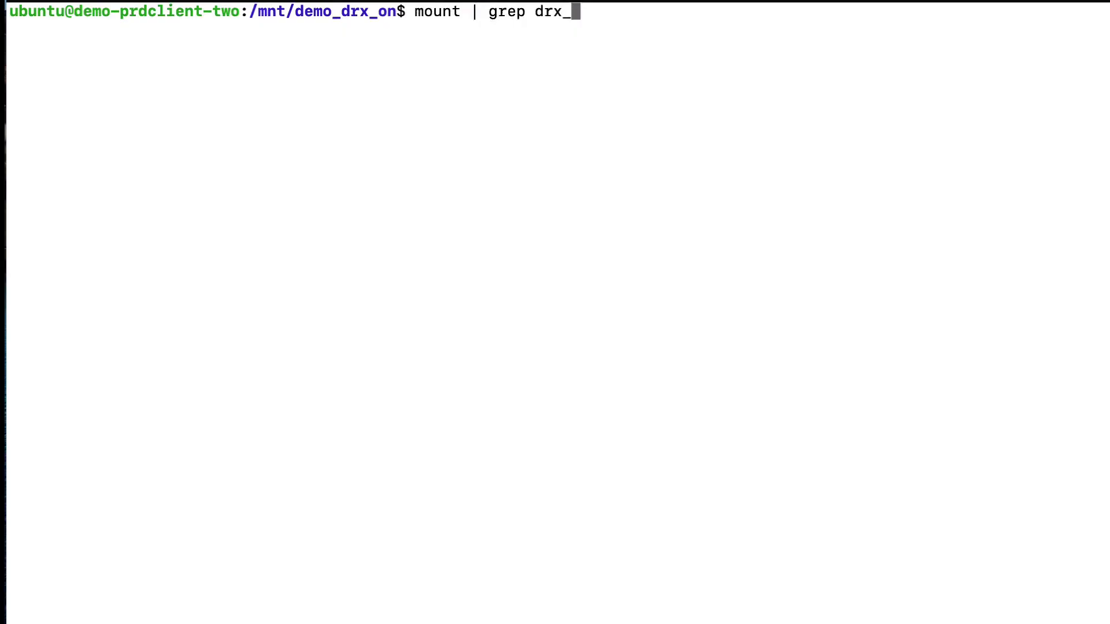
Verify /mnt/demo_drx_on is mounted and empty, then copy all demo_drx_off files into it with cp -r -v.
key("Return")
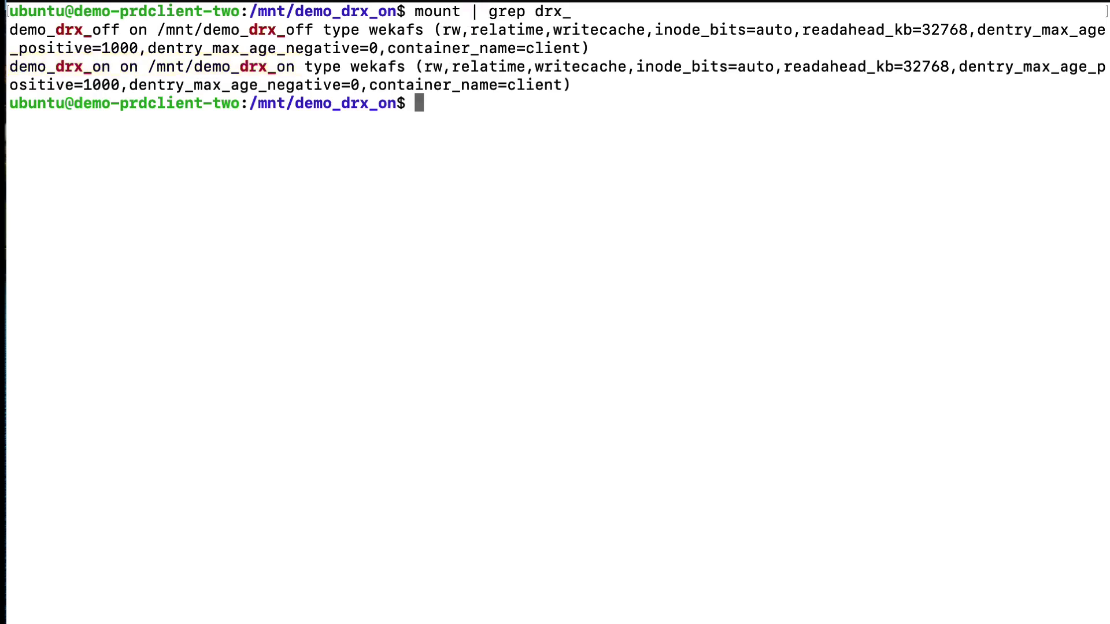
type("pwd")
key("Return")
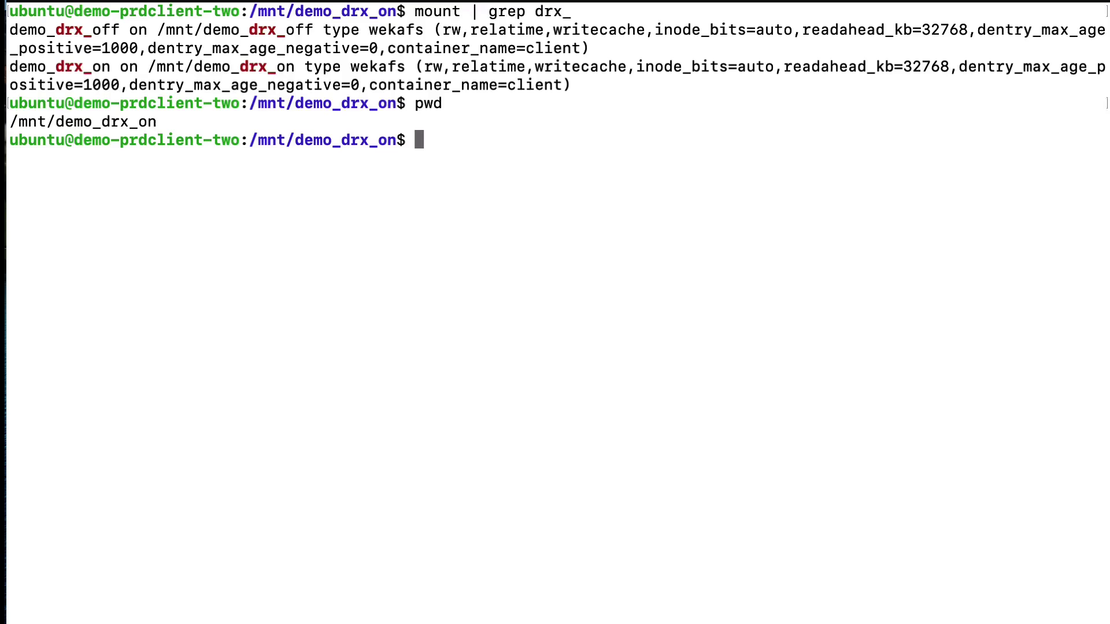
type("ls -l")
key("Return")
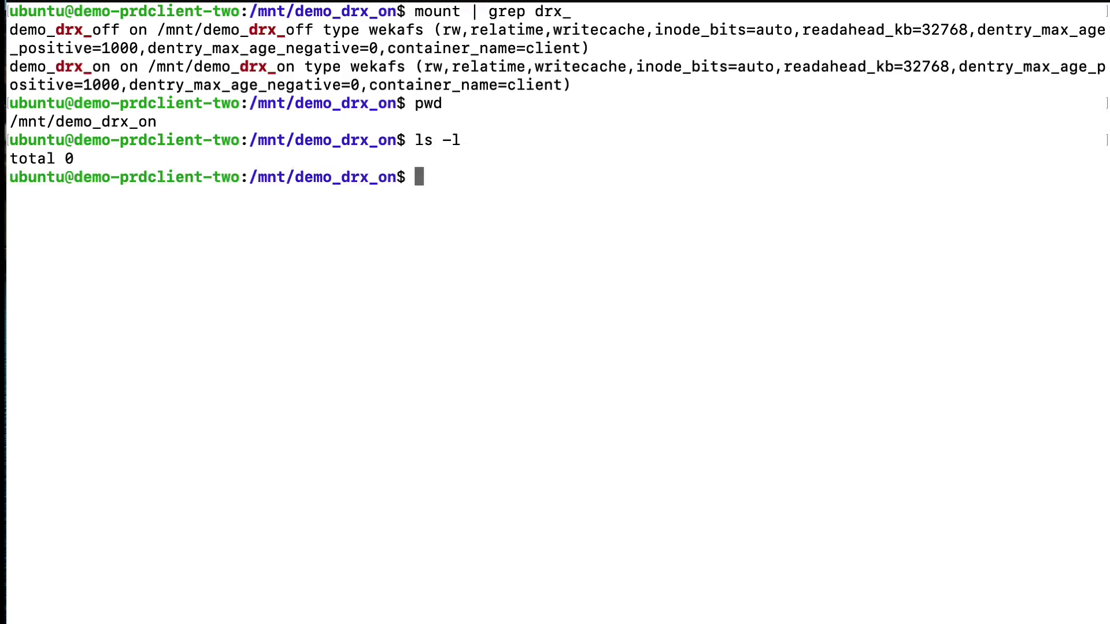
type("df -h")
key("Return")
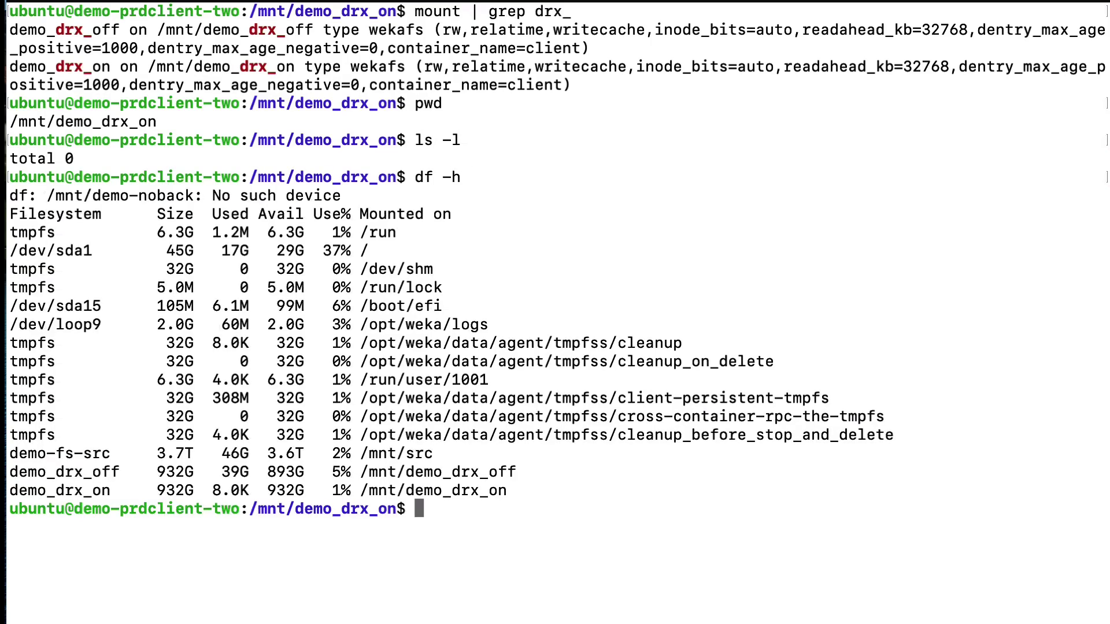
type("cp -r -v /mnt/demo")
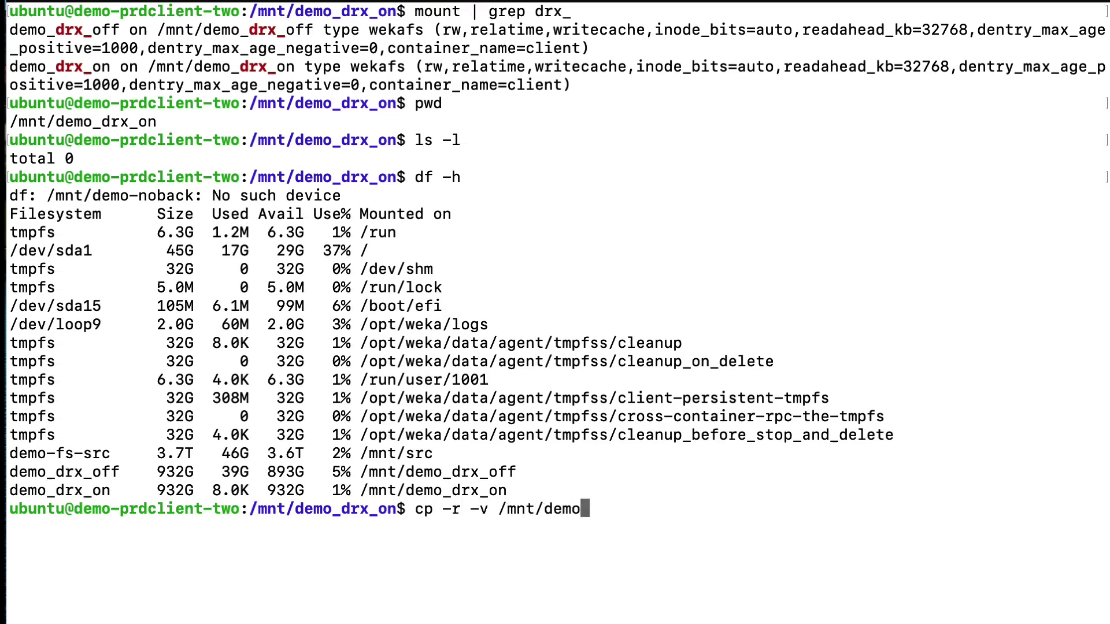
type("_drx_off/* .")
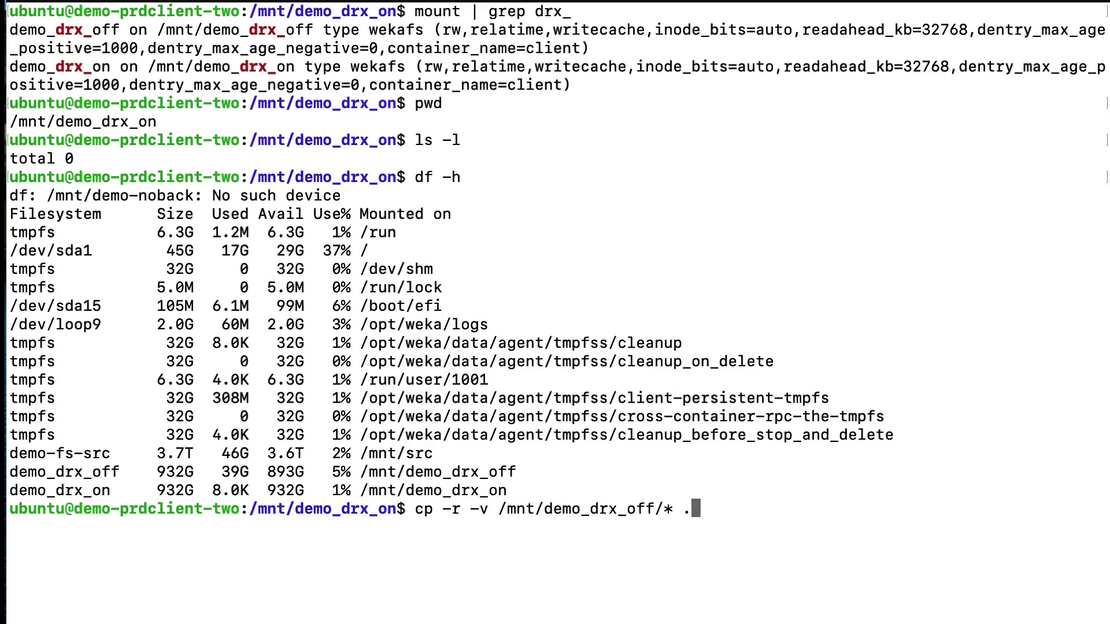
key("Return")
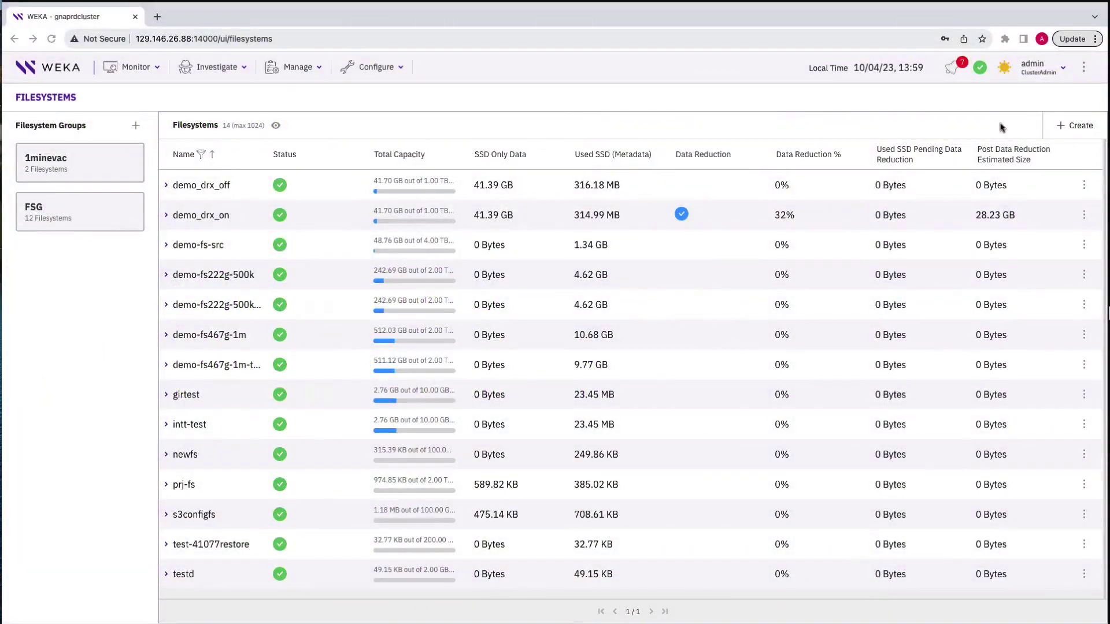
Create filesystem demo_2_drx_on in group FSG with Data Reduction enabled and 1 TB max SSD.
left_click(1052, 130)
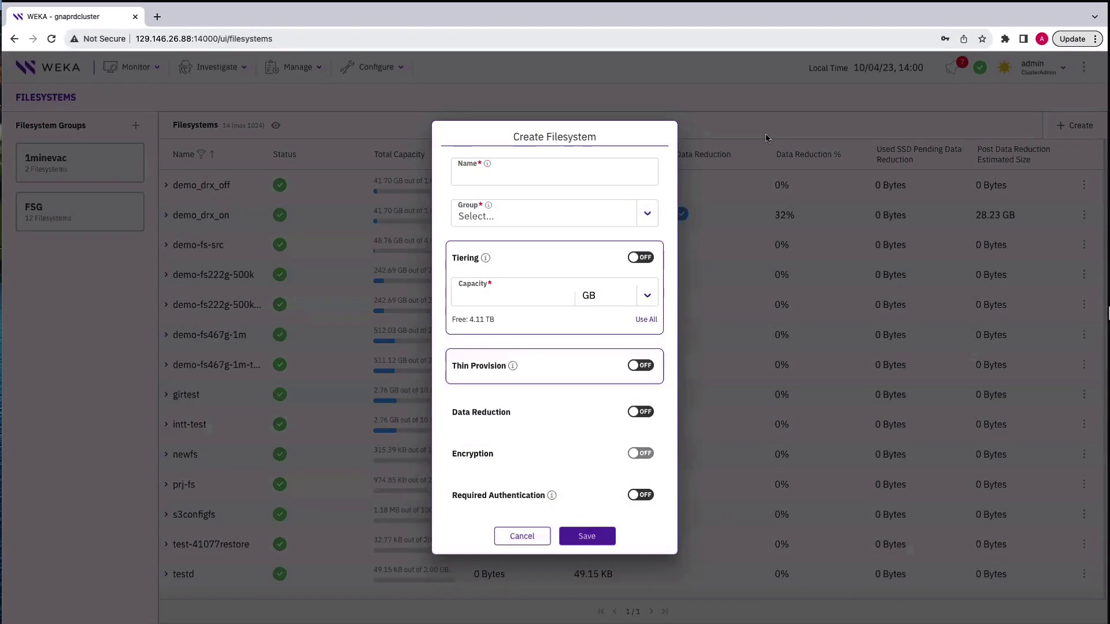
left_click(626, 170)
type("demo_")
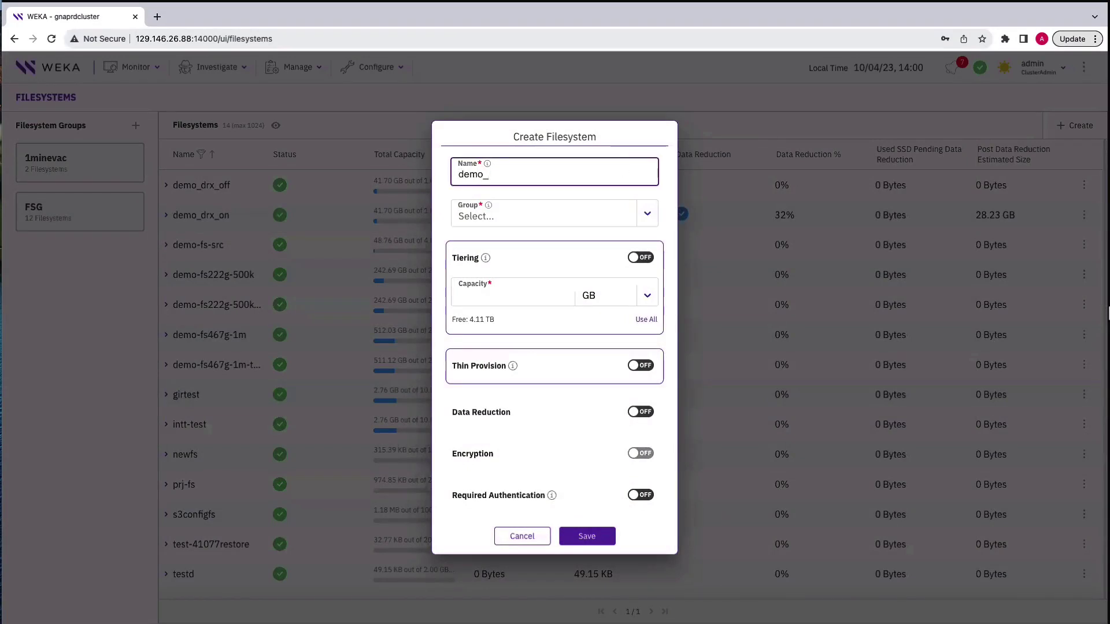
type("2_drx_on")
key("Tab")
left_click(647, 213)
left_click(605, 255)
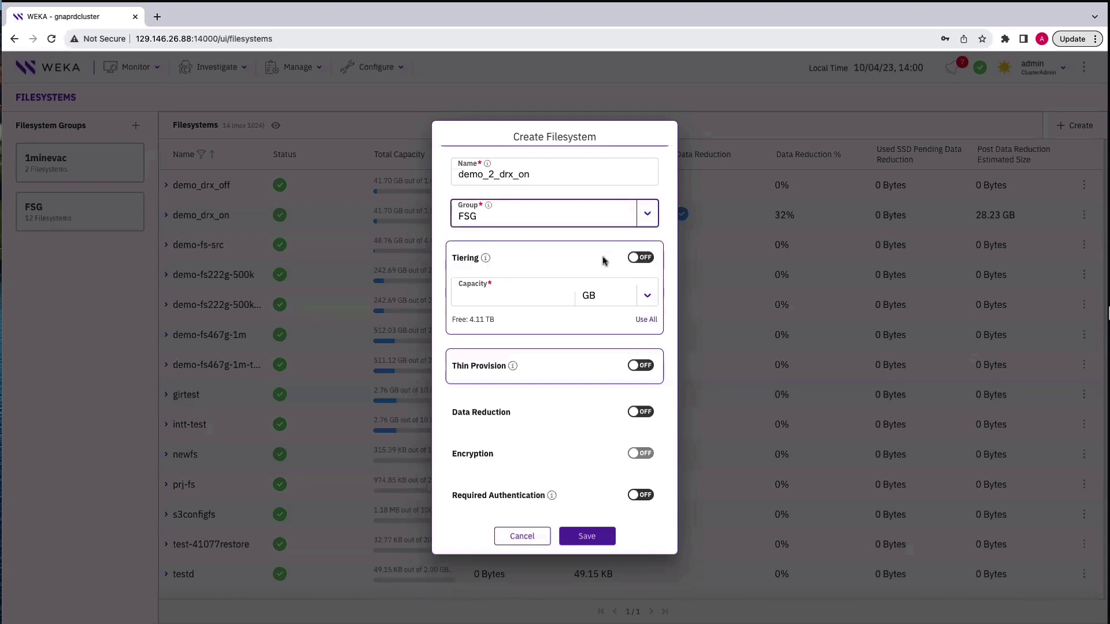
left_click(640, 412)
left_click(595, 345)
type("1")
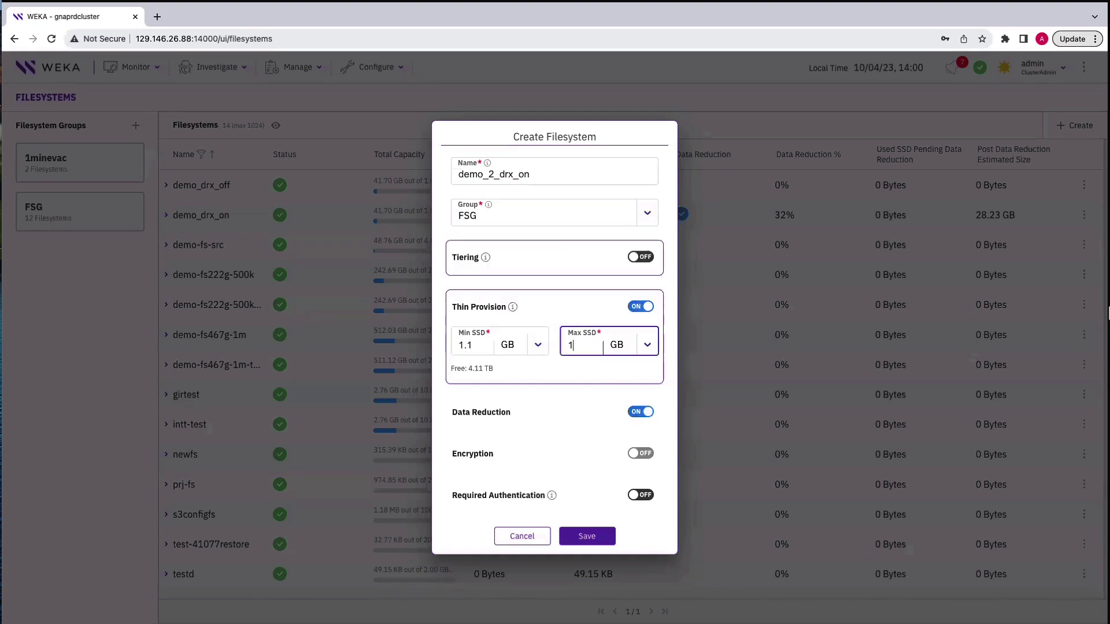
left_click(647, 347)
left_click(616, 410)
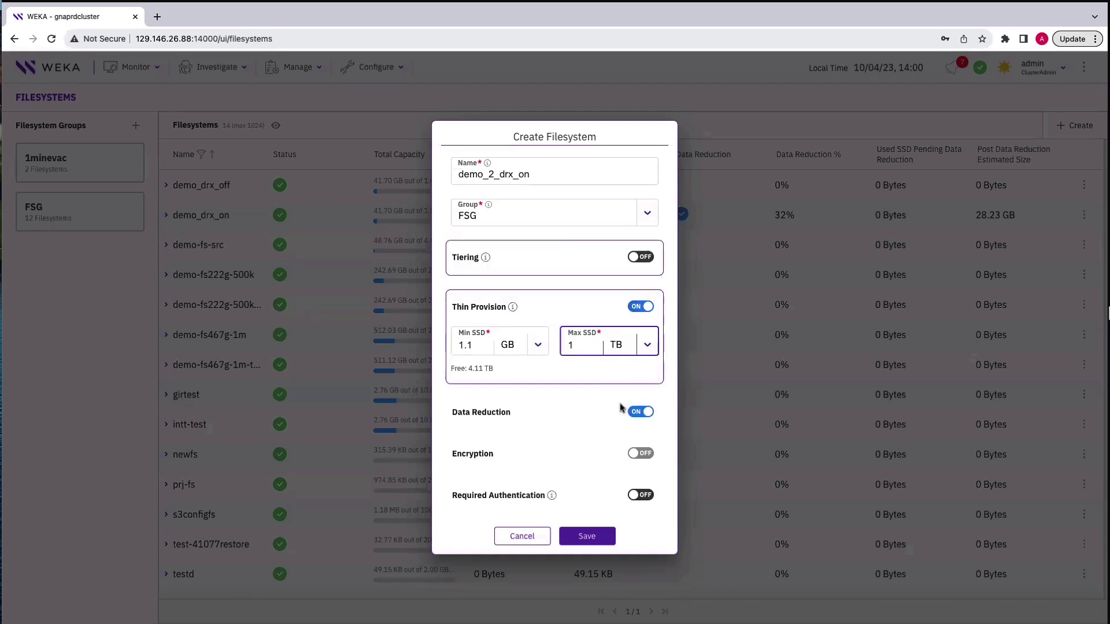
left_click(587, 535)
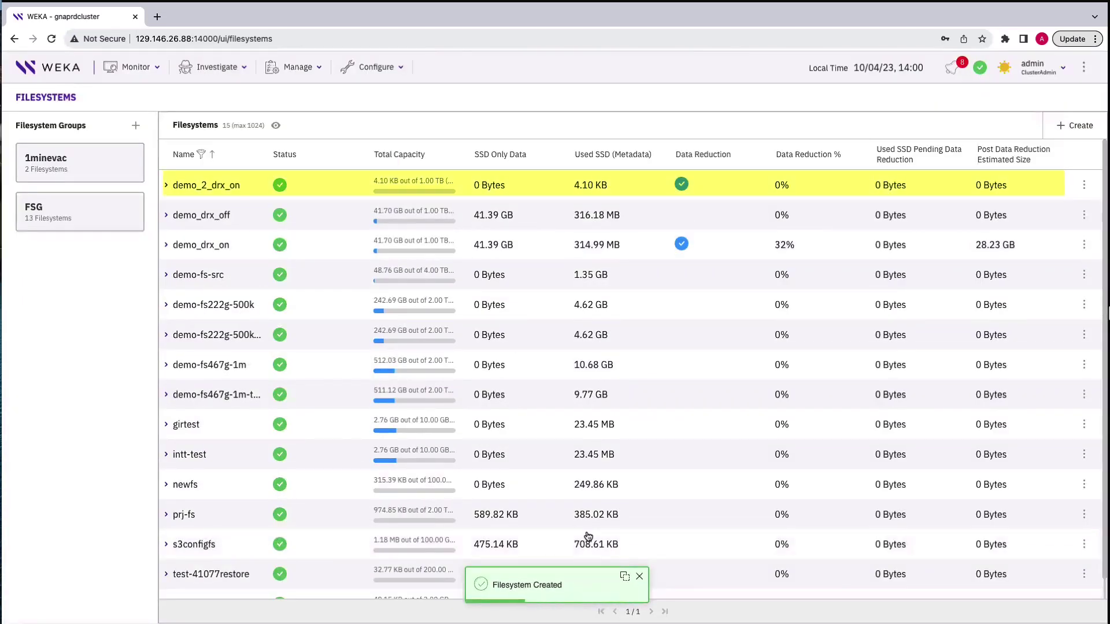